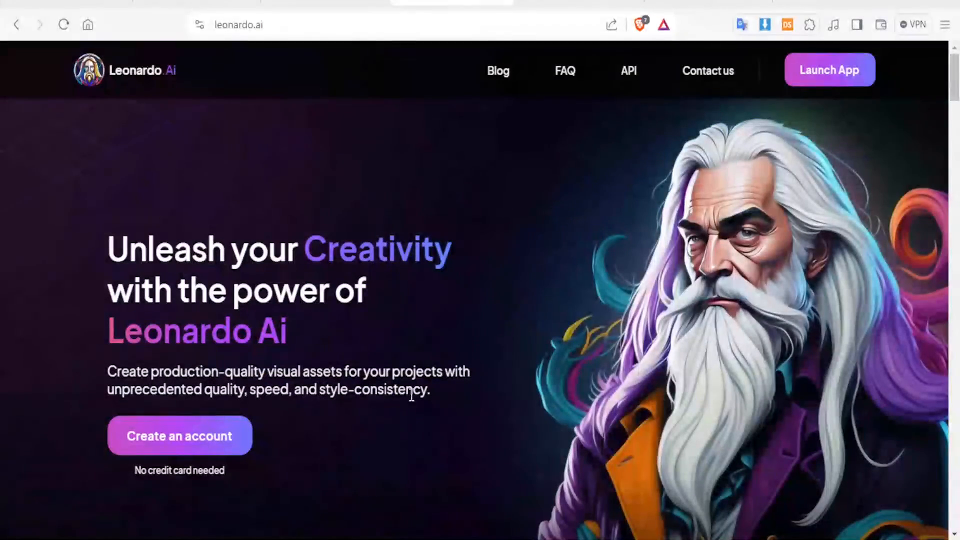
# Step: Look through the Leonardo.Ai home page, including the image showcase and the fine-tuned models section
pyautogui.scroll(-2, 953, 80)
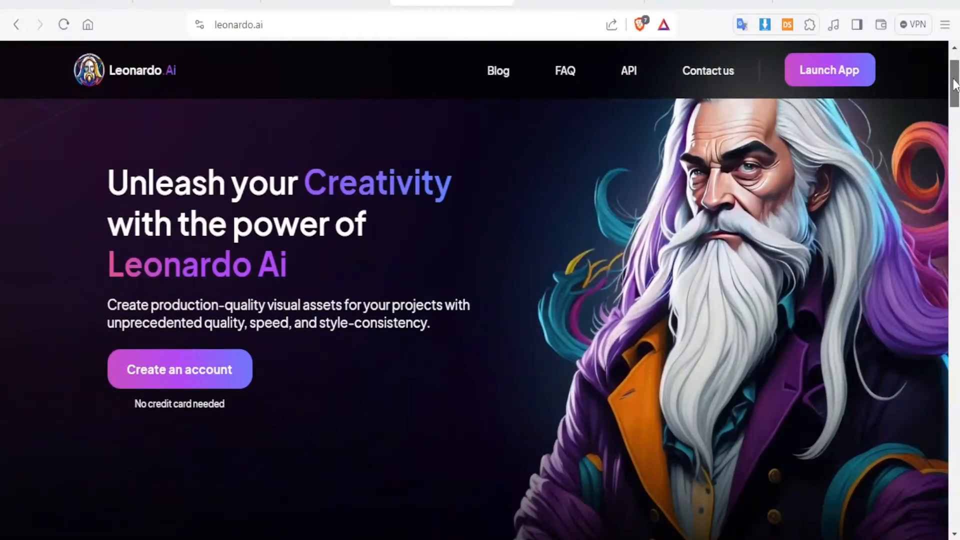
pyautogui.moveTo(954, 80); pyautogui.dragTo(954, 171)
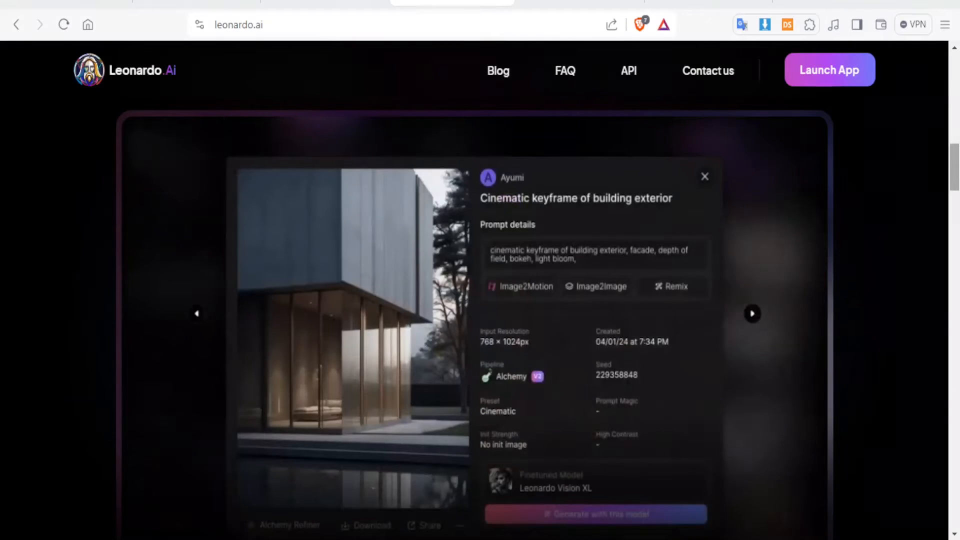
pyautogui.moveTo(955, 177); pyautogui.dragTo(952, 259)
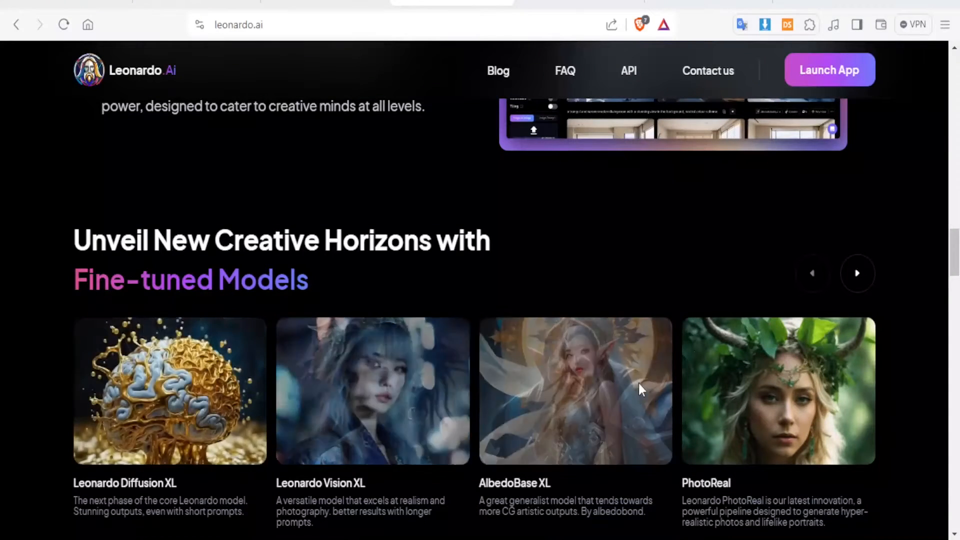
pyautogui.moveTo(955, 245); pyautogui.dragTo(955, 70)
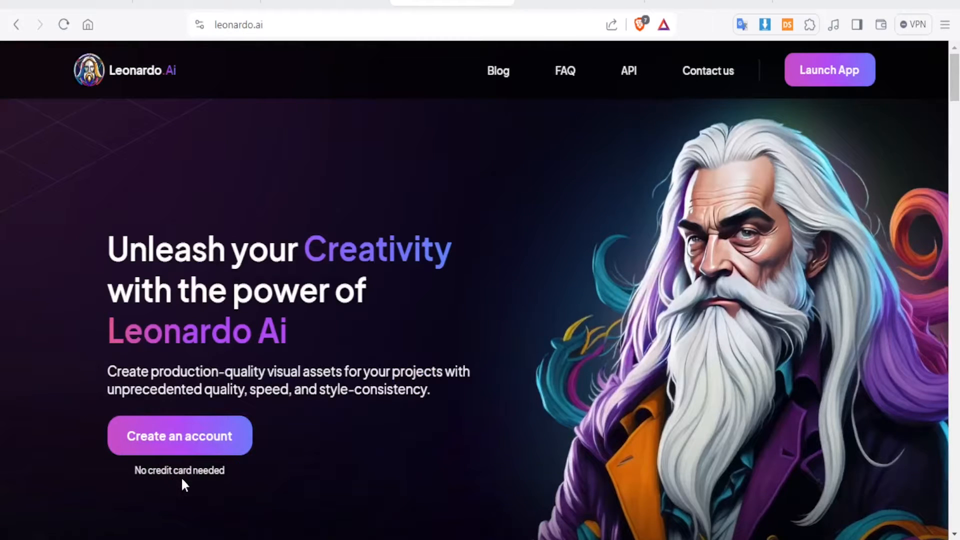
# Step: Enter the Leonardo.Ai app through account creation and open the Image Generation tool
pyautogui.click(196, 443)
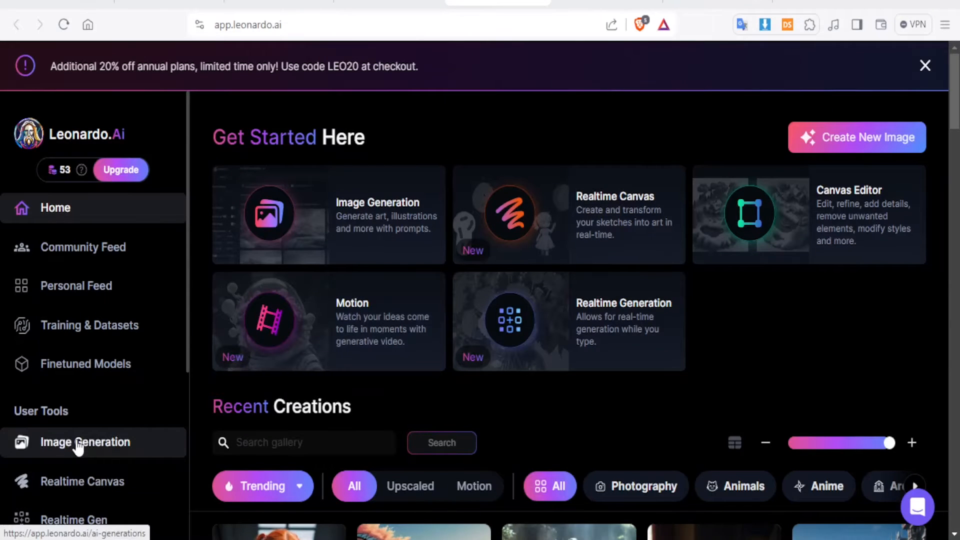
pyautogui.click(78, 443)
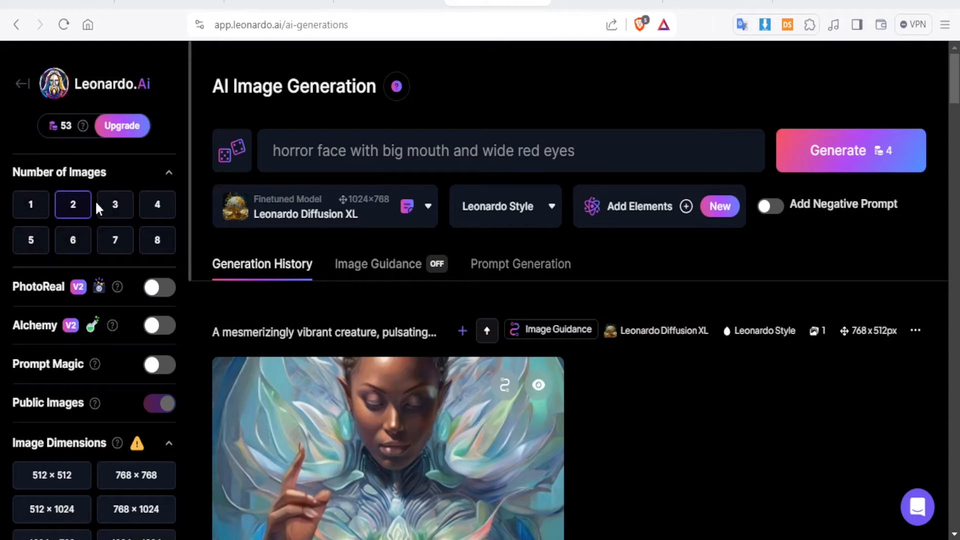
# Step: Review the generation settings for image count, dimensions, guidance scale and tiling, including the explanation of Guidance Scale
pyautogui.scroll(-1, 73, 416)
pyautogui.scroll(-5, 73, 416)
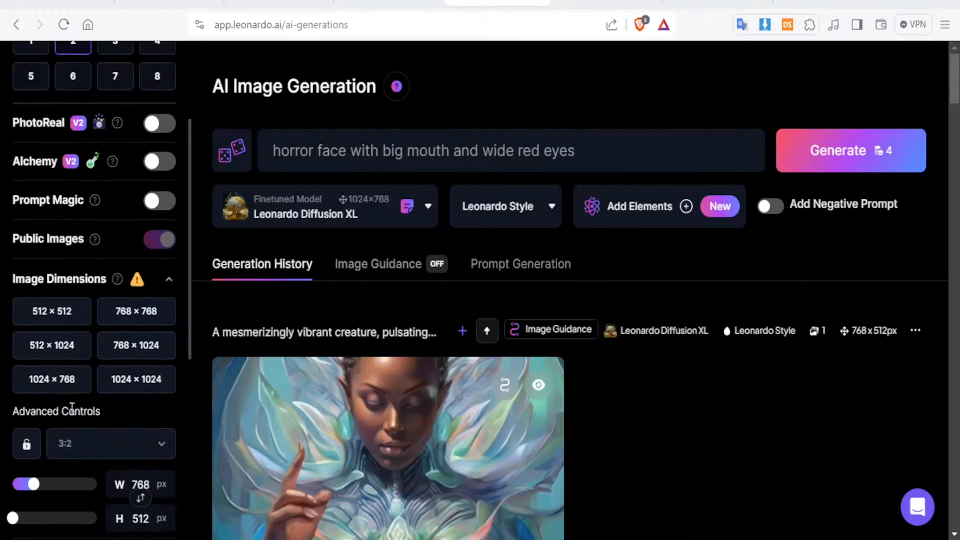
pyautogui.scroll(-2, 72, 407)
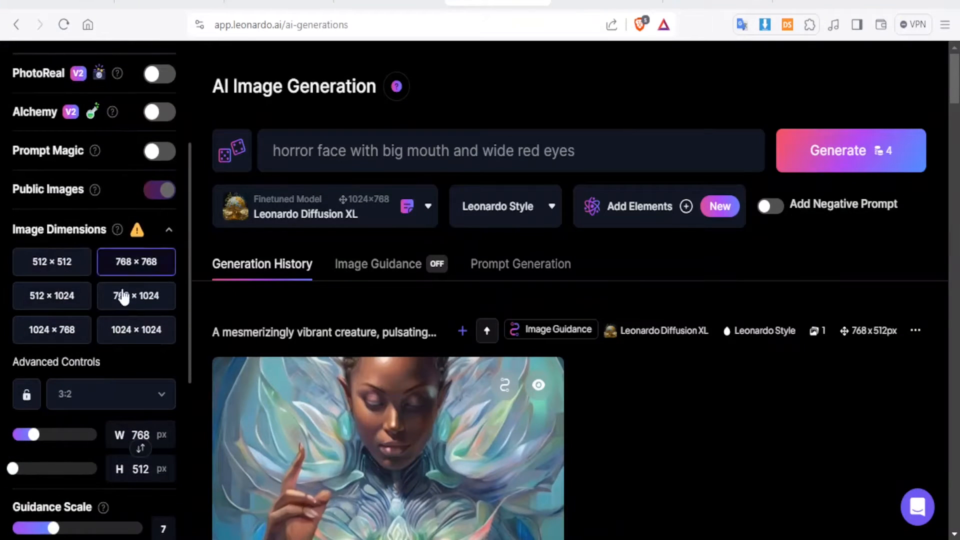
pyautogui.scroll(-5, 49, 416)
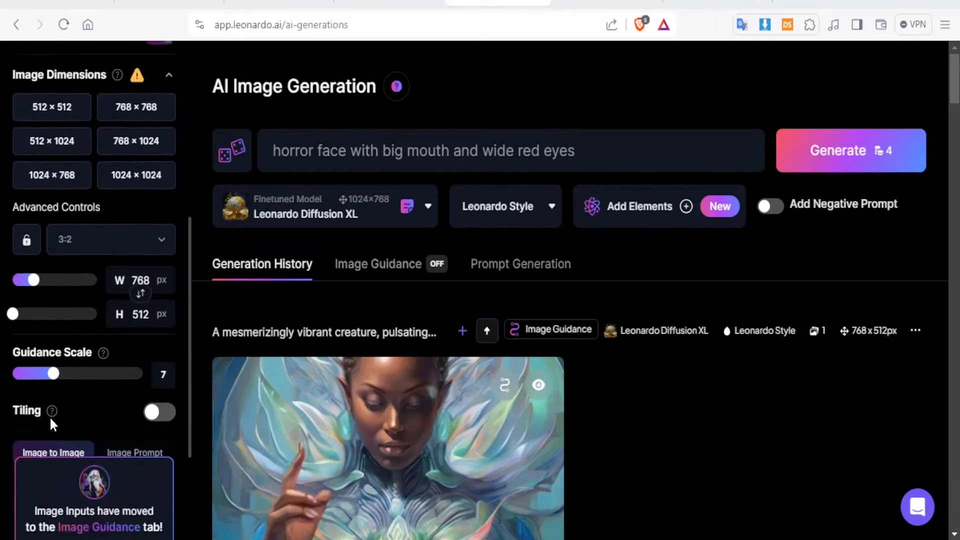
pyautogui.moveTo(103, 354)
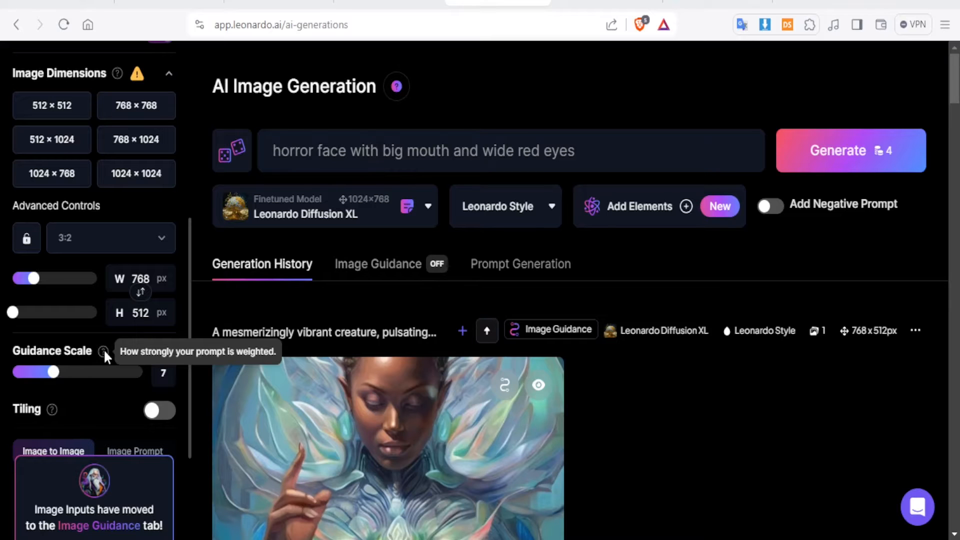
pyautogui.scroll(-3, 93, 406)
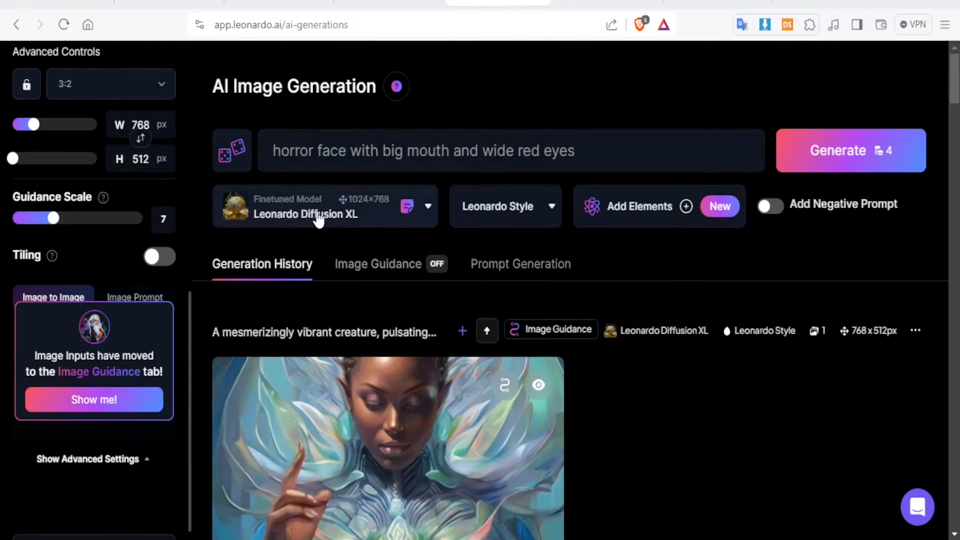
# Step: Inspect the finetuned model and style choices, and briefly show the negative prompt field
pyautogui.click(429, 213)
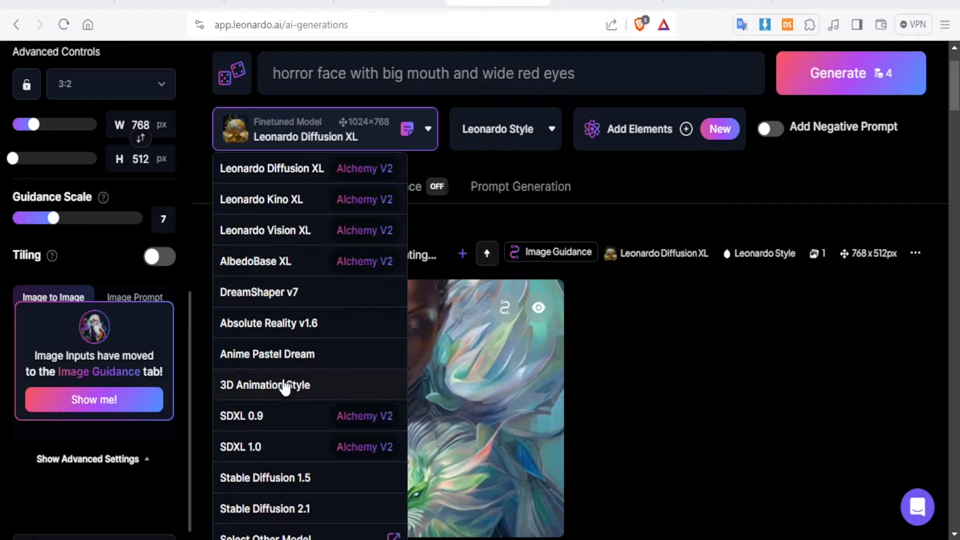
pyautogui.click(551, 132)
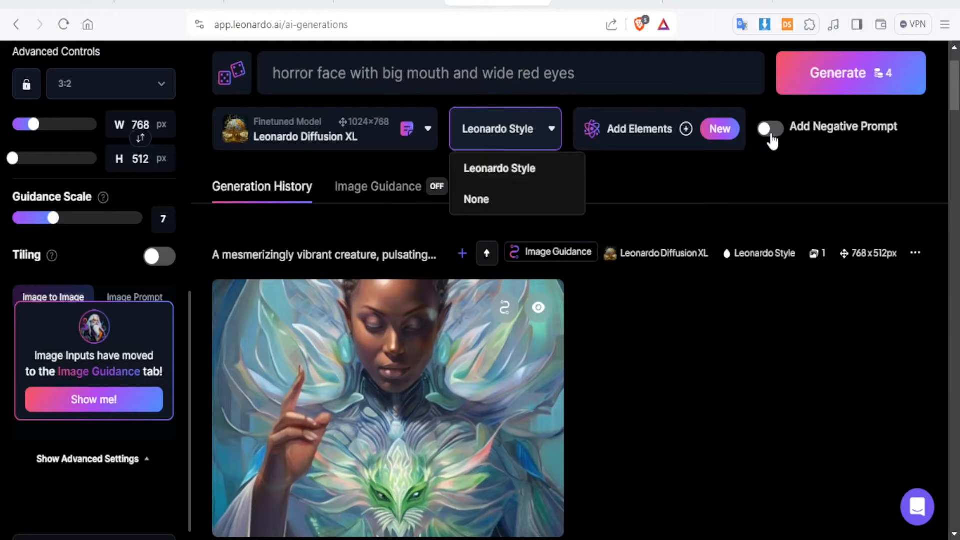
pyautogui.moveTo(575, 76); pyautogui.dragTo(267, 159)
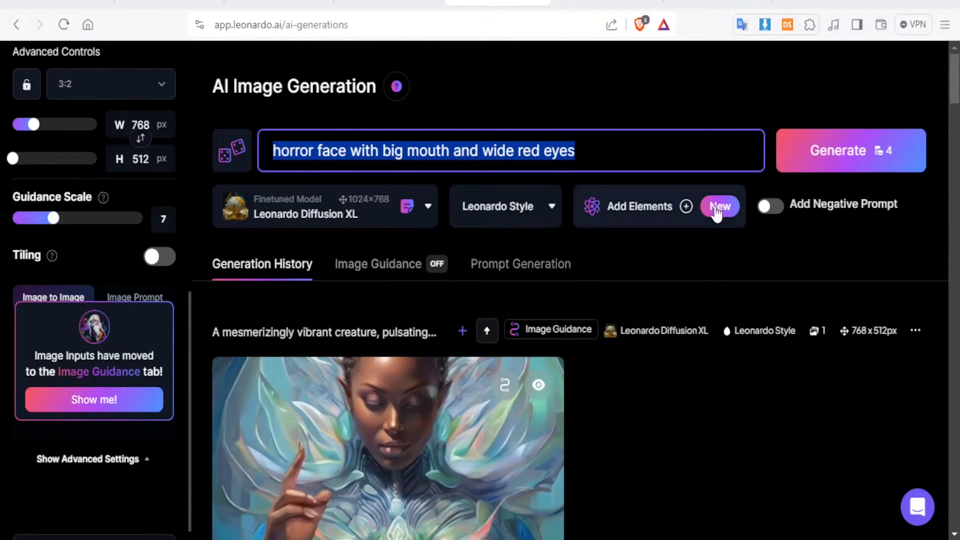
pyautogui.click(778, 212)
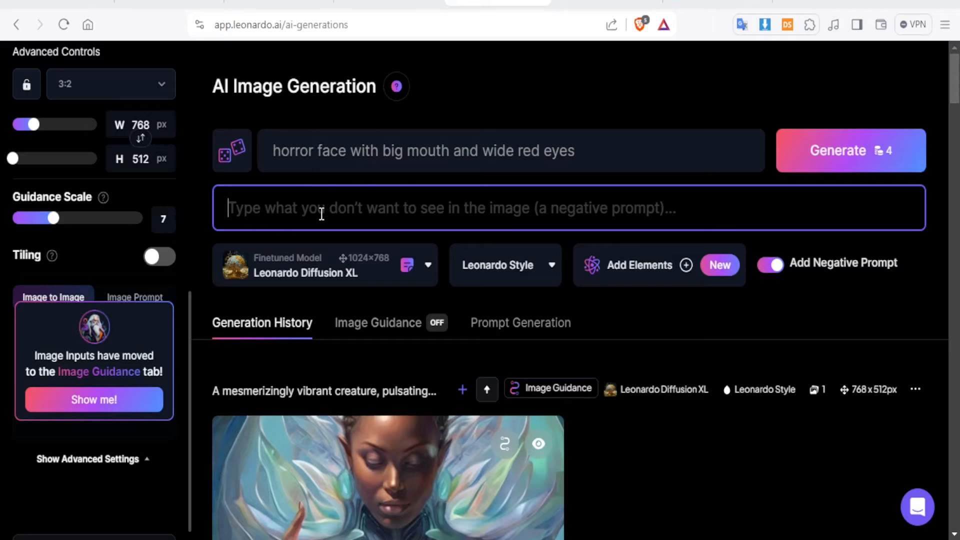
pyautogui.click(761, 270)
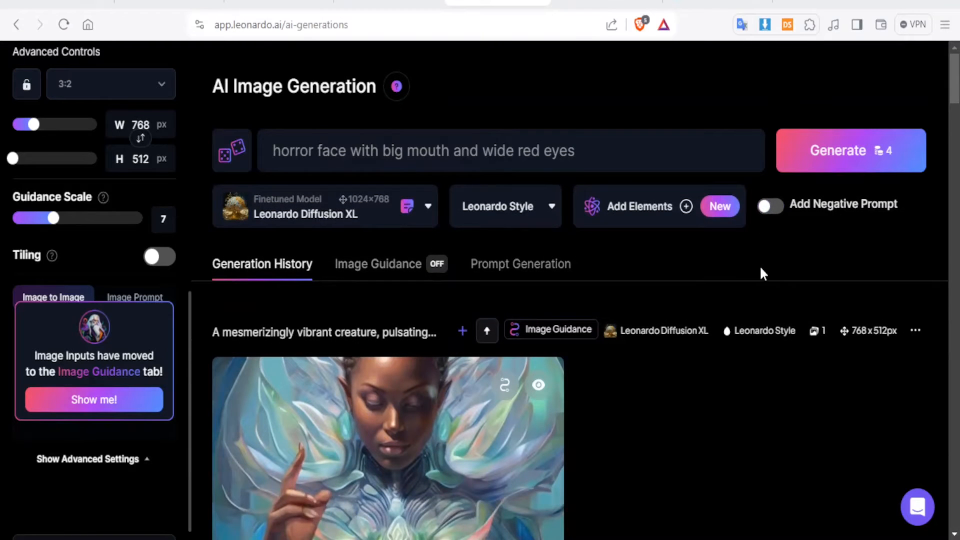
# Step: Add the previously uploaded picture of the man giving a thumbs-up as the Image Guidance input
pyautogui.click(378, 270)
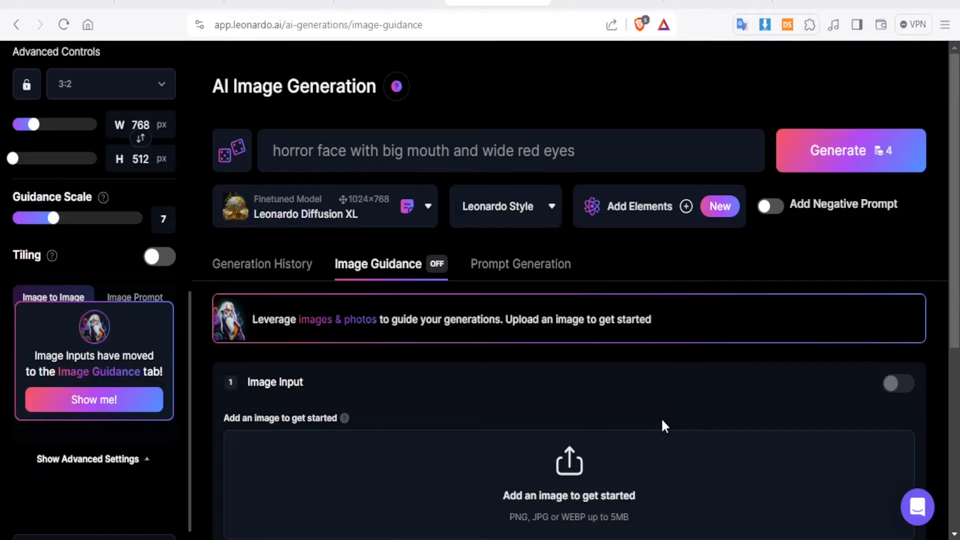
pyautogui.click(570, 463)
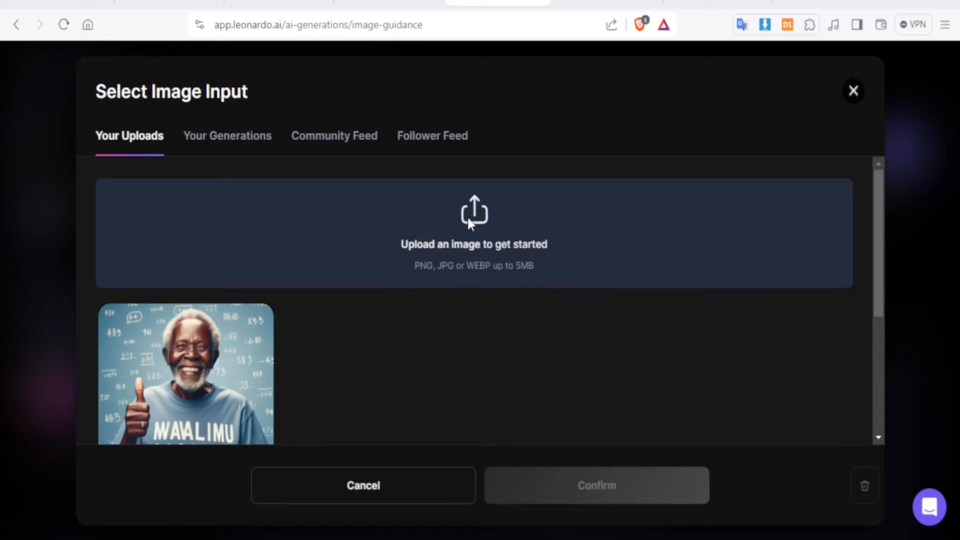
pyautogui.click(456, 246)
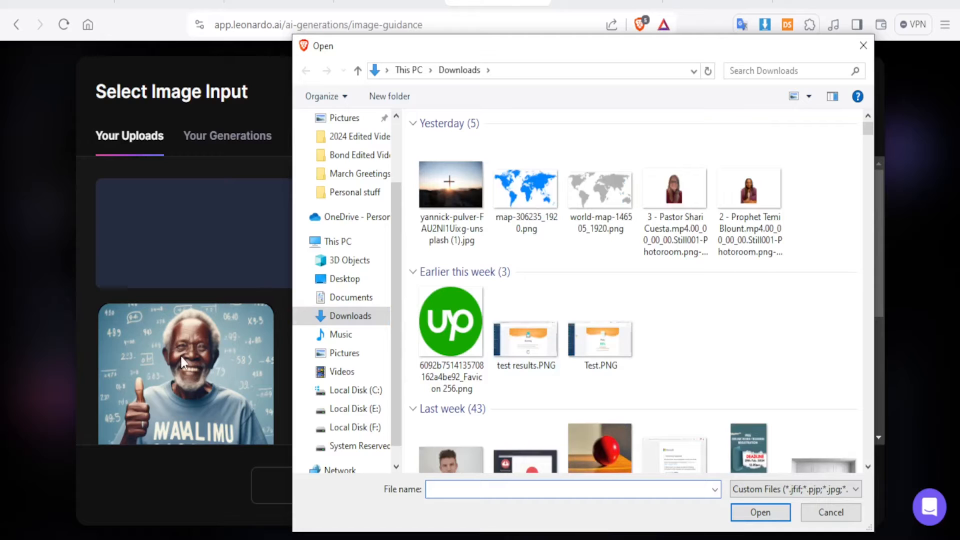
pyautogui.click(813, 520)
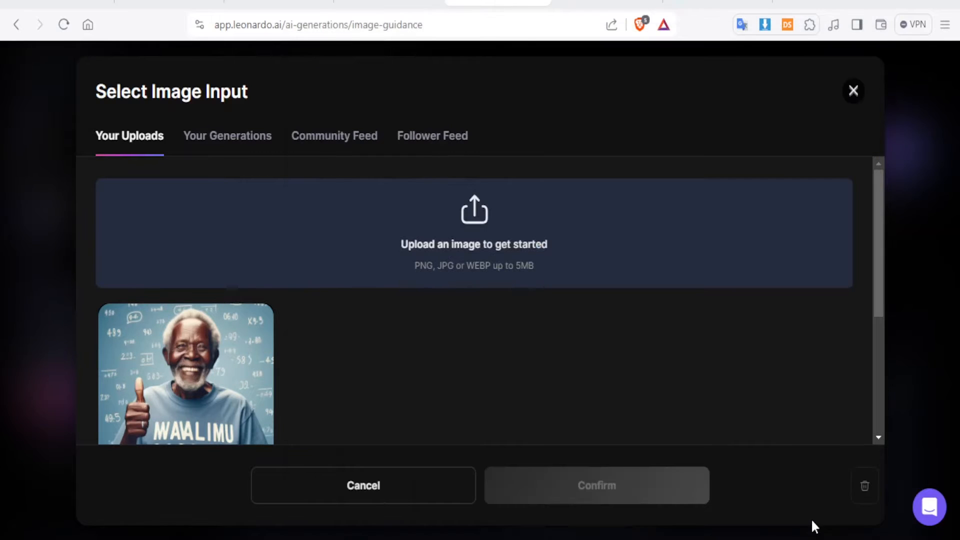
pyautogui.click(187, 398)
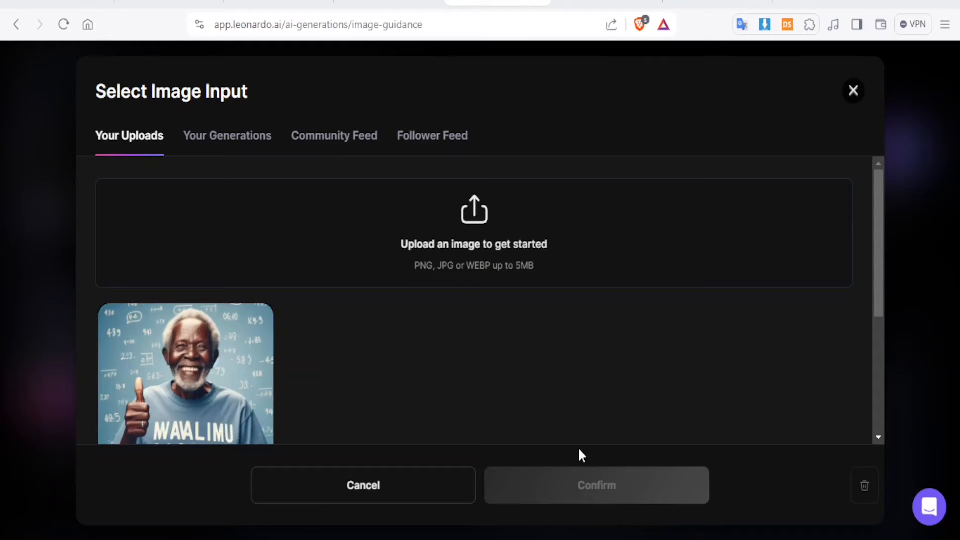
pyautogui.scroll(-3, 210, 253)
pyautogui.click(210, 253)
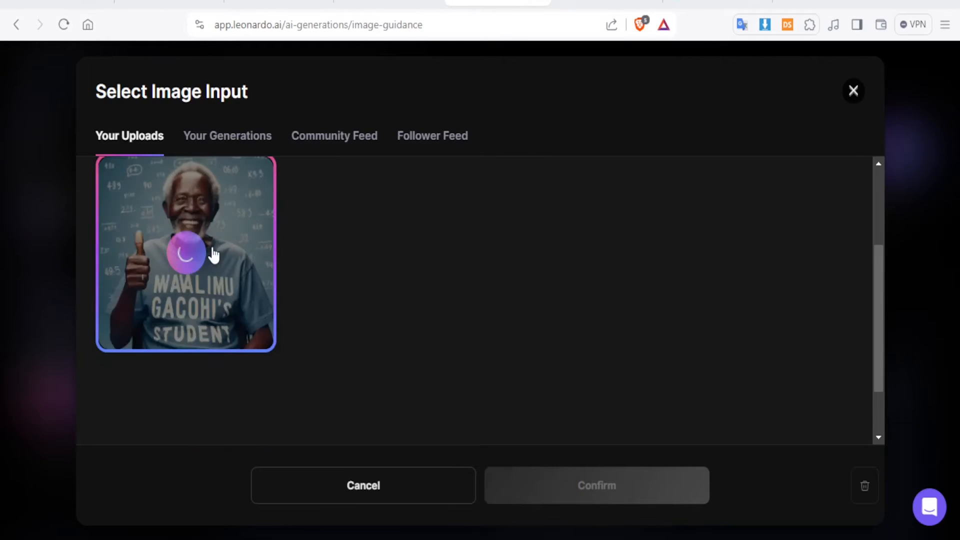
pyautogui.click(529, 487)
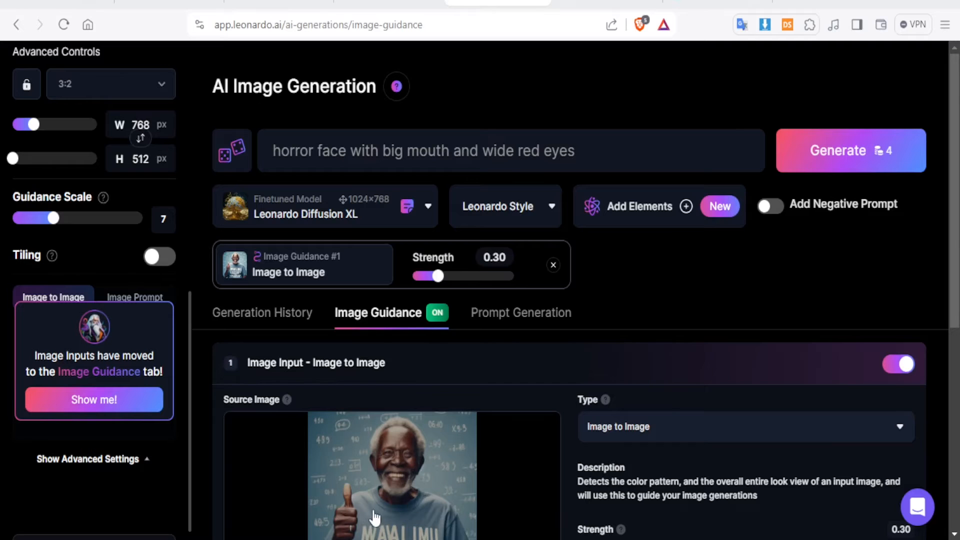
# Step: View the source picture in the image viewer, return to the generator and review the entered prompt
pyautogui.click(350, 539)
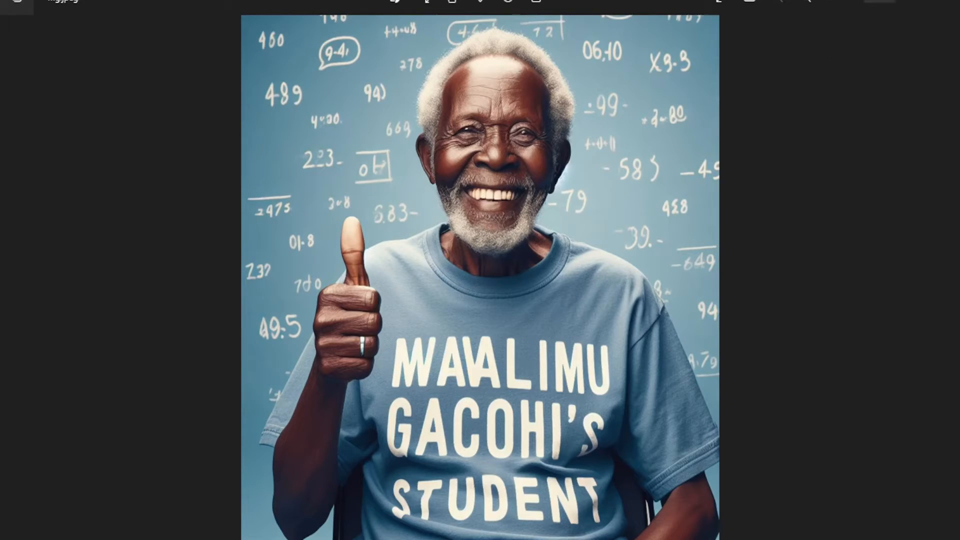
pyautogui.click(881, 1)
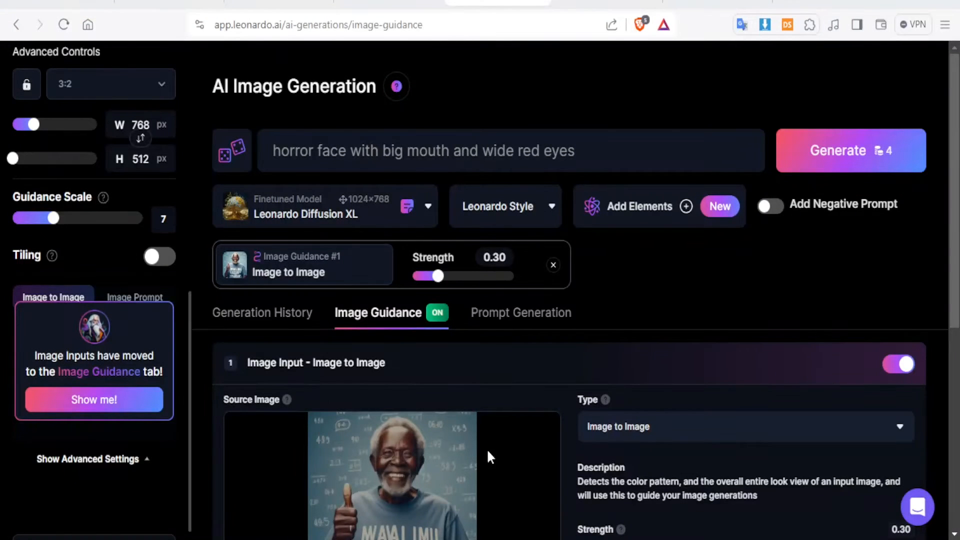
pyautogui.click(576, 150)
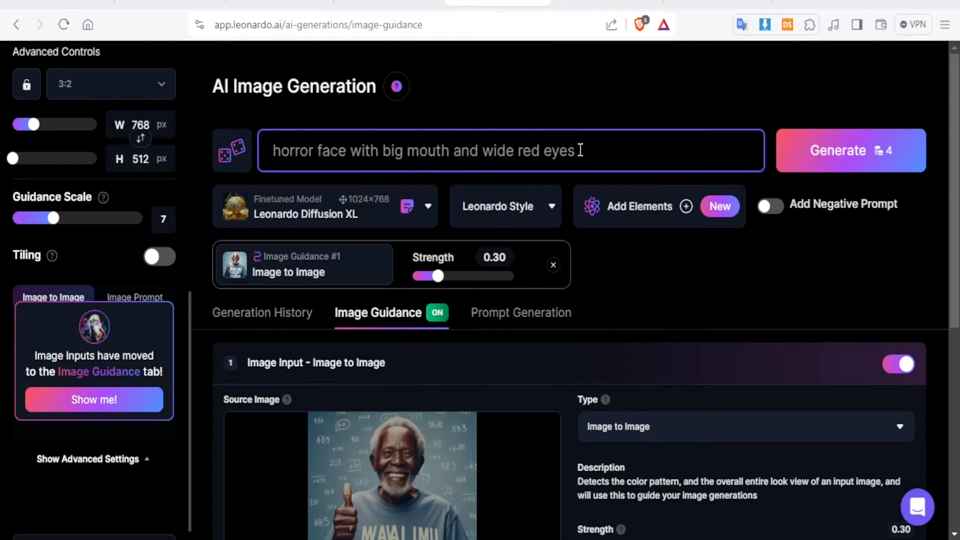
pyautogui.moveTo(580, 150); pyautogui.dragTo(274, 150)
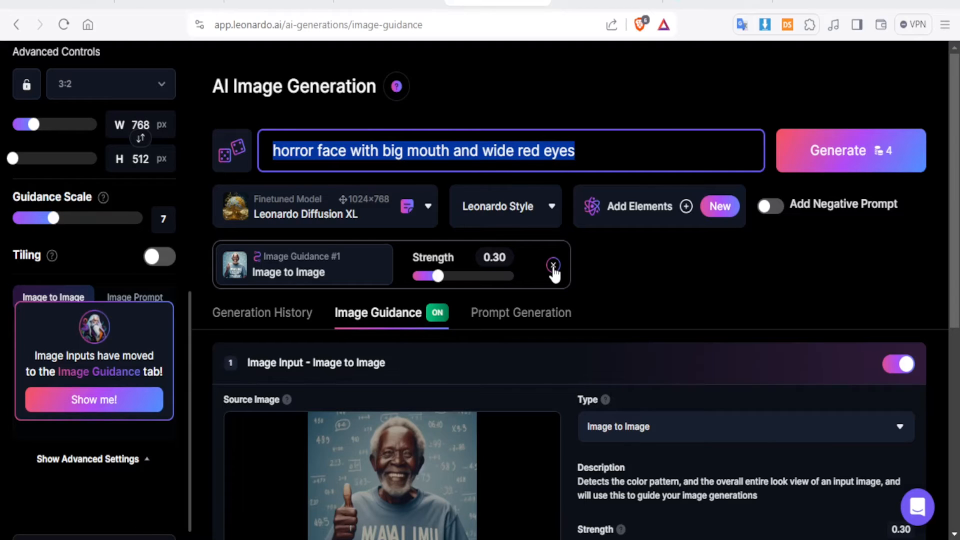
# Step: Set the Image to Image guidance strength to 0.51
pyautogui.moveTo(440, 277); pyautogui.dragTo(466, 287)
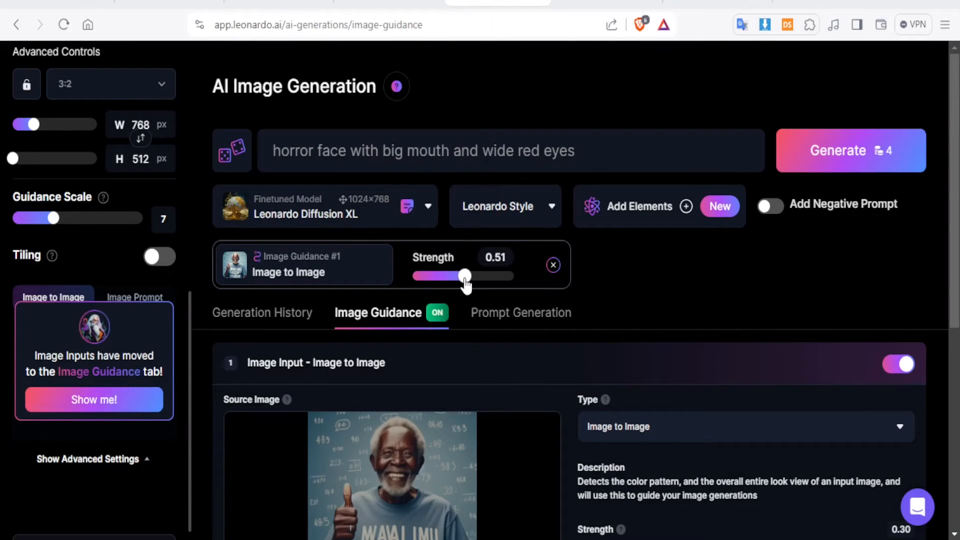
pyautogui.scroll(-5, 729, 360)
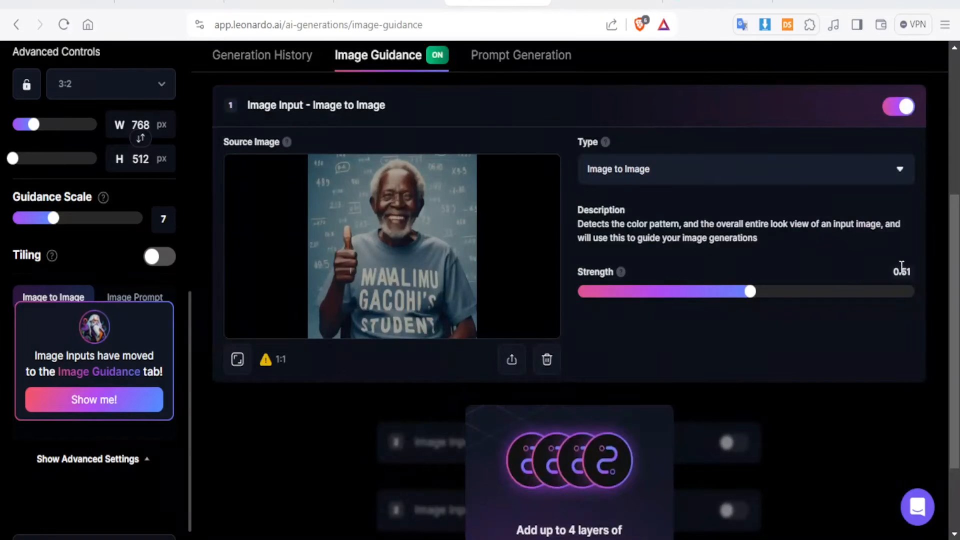
pyautogui.scroll(5, 950, 302)
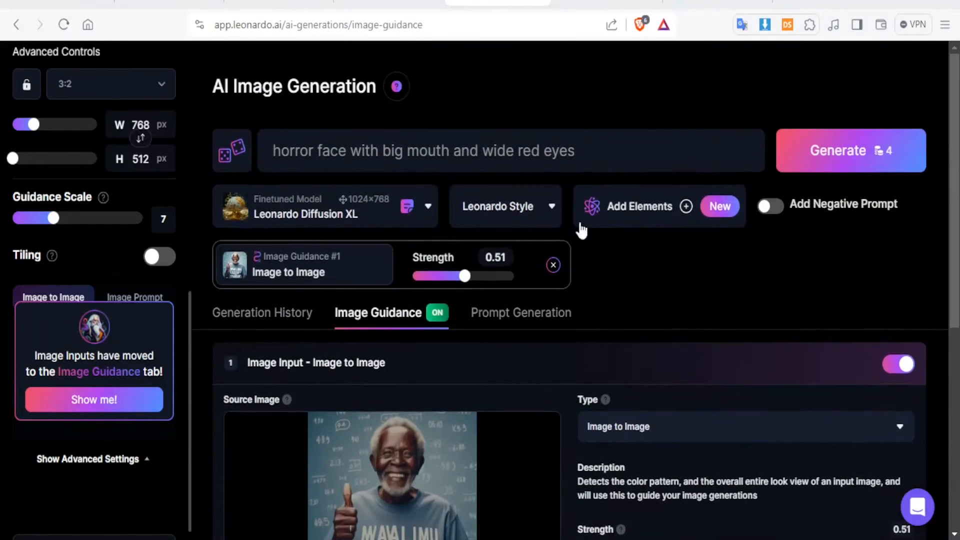
# Step: Generate images from the prompt "horror face with big mouth and wide red eyes" and view them in the generation history
pyautogui.click(568, 142)
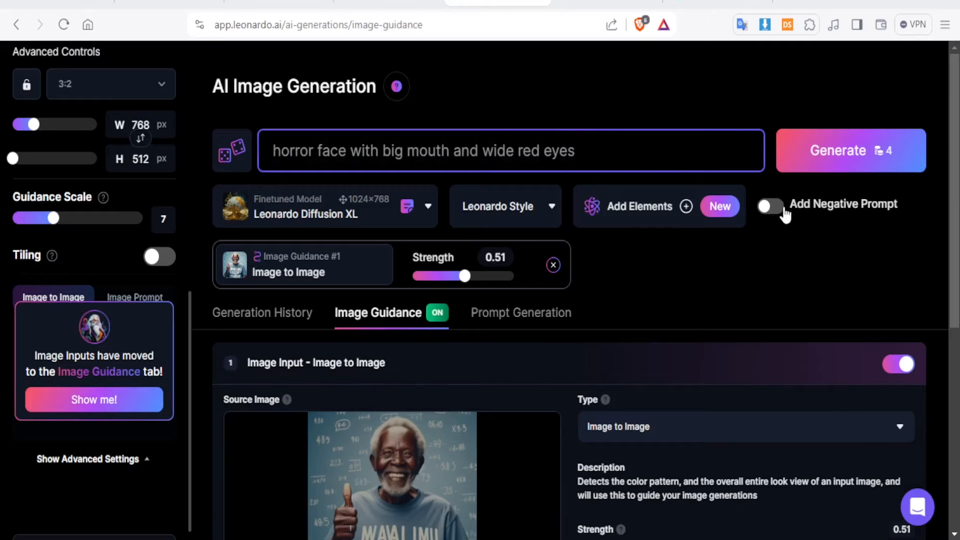
pyautogui.click(828, 163)
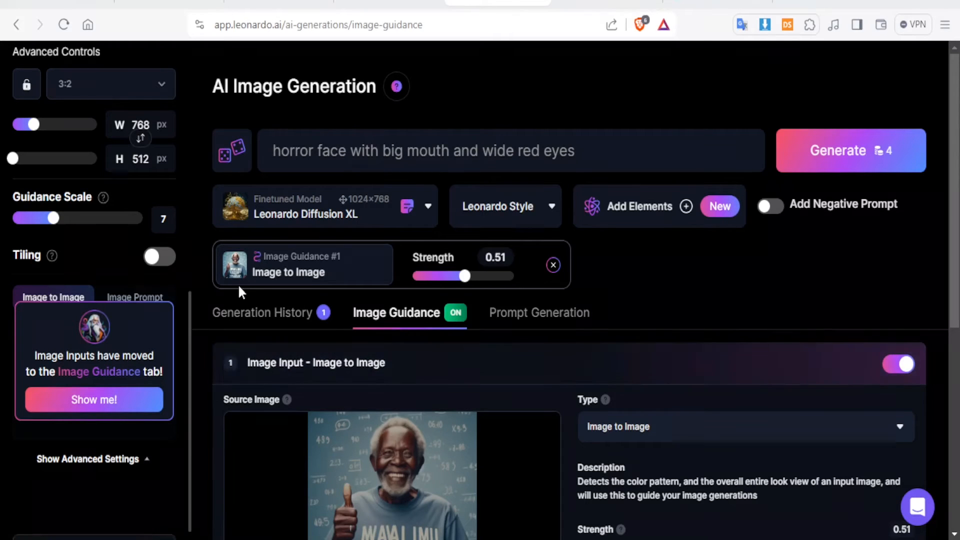
pyautogui.click(262, 317)
pyautogui.scroll(-3, 593, 337)
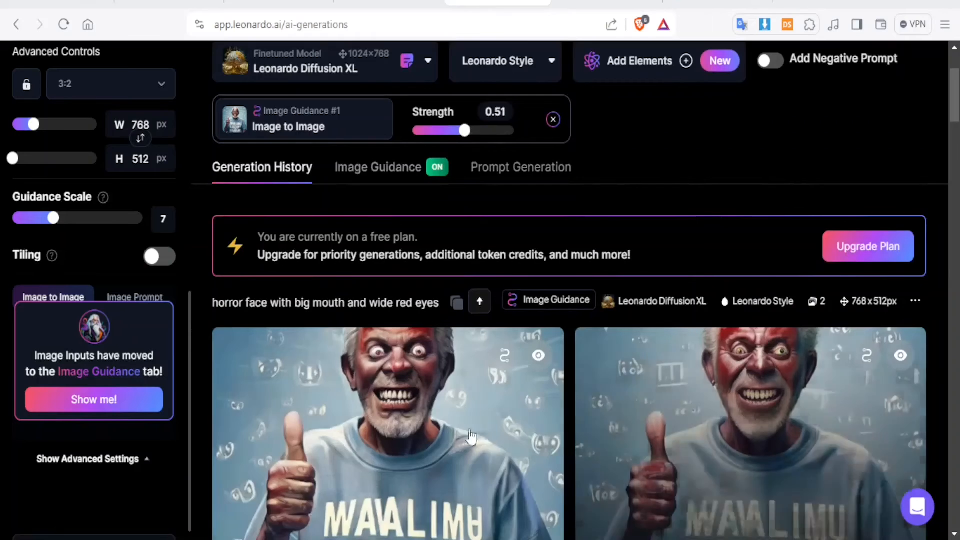
pyautogui.scroll(-5, 470, 436)
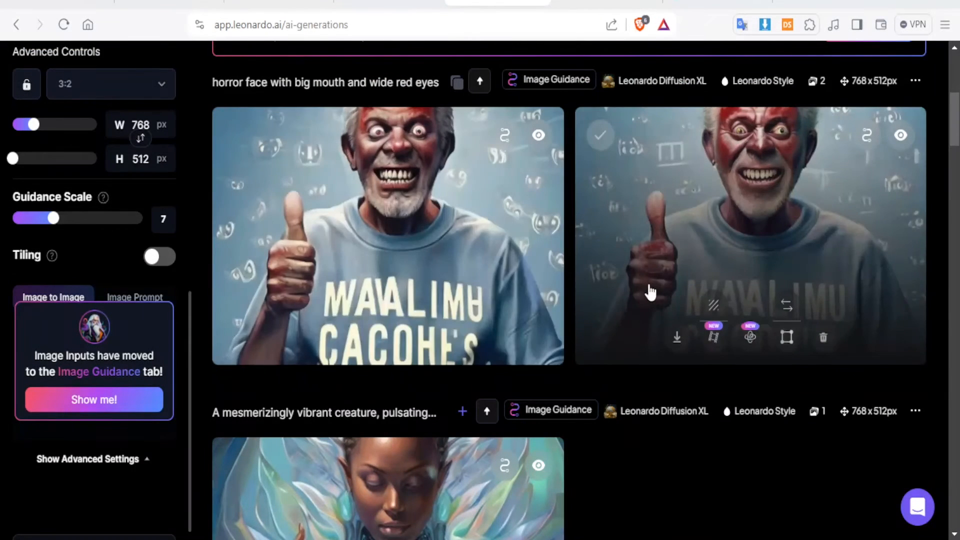
pyautogui.scroll(1, 650, 293)
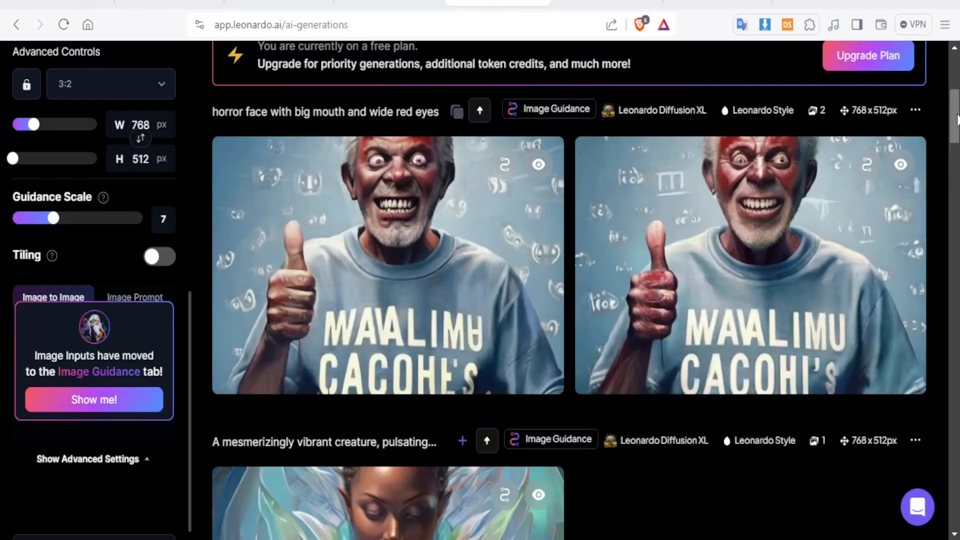
# Step: Extend the prompt to "horror face with big mouth and wide red eyes with bloody fingers and mouth"
pyautogui.moveTo(958, 115); pyautogui.dragTo(958, 100)
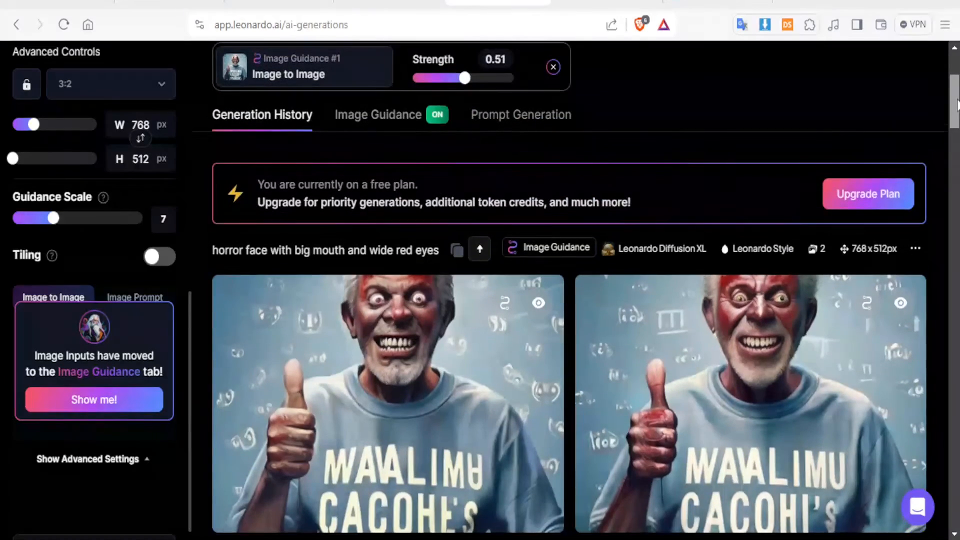
pyautogui.moveTo(957, 104); pyautogui.dragTo(957, 83)
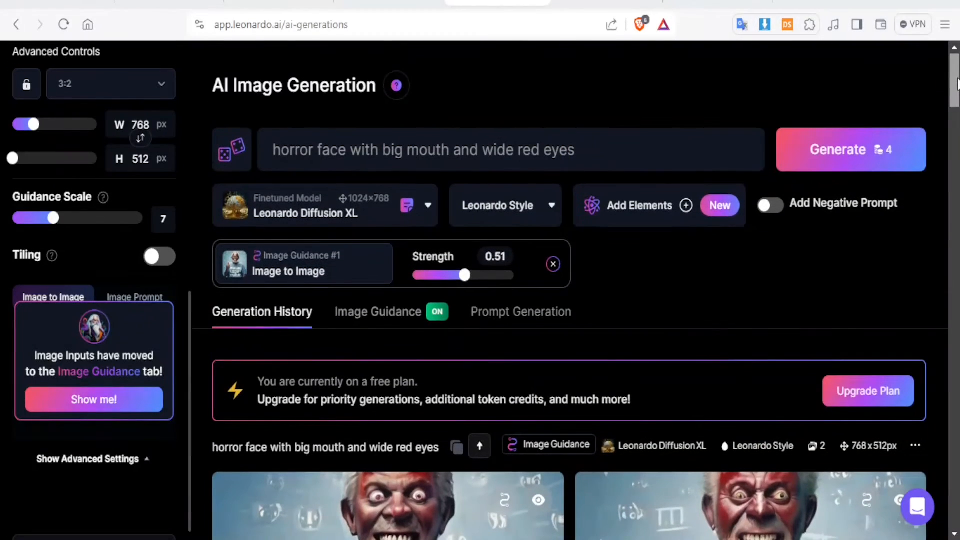
pyautogui.click(591, 148)
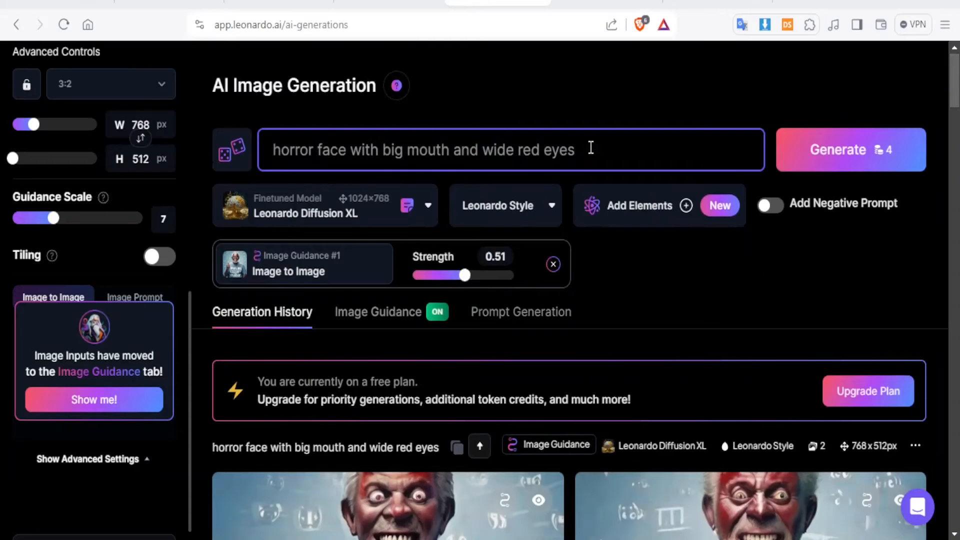
pyautogui.write('with bloody finger')
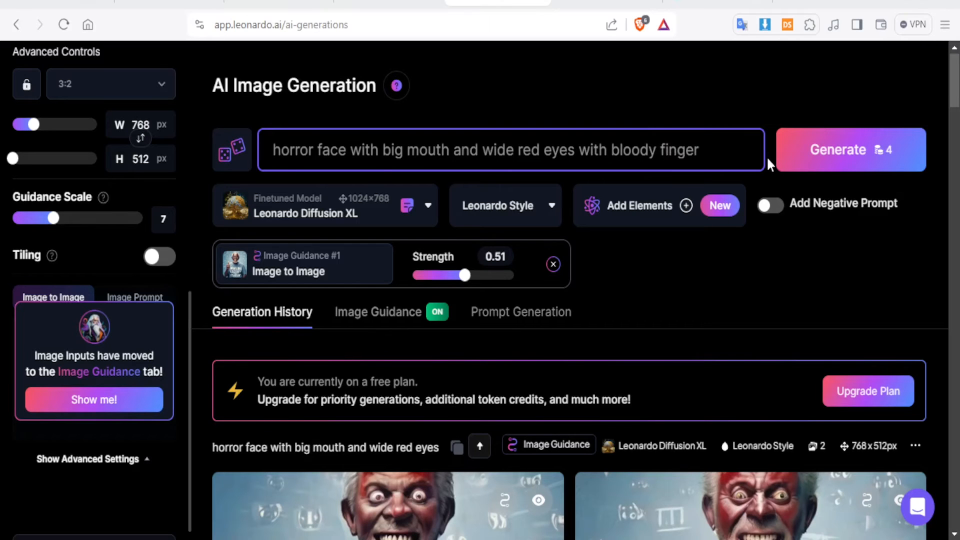
pyautogui.write('s')
pyautogui.write(' and mou')
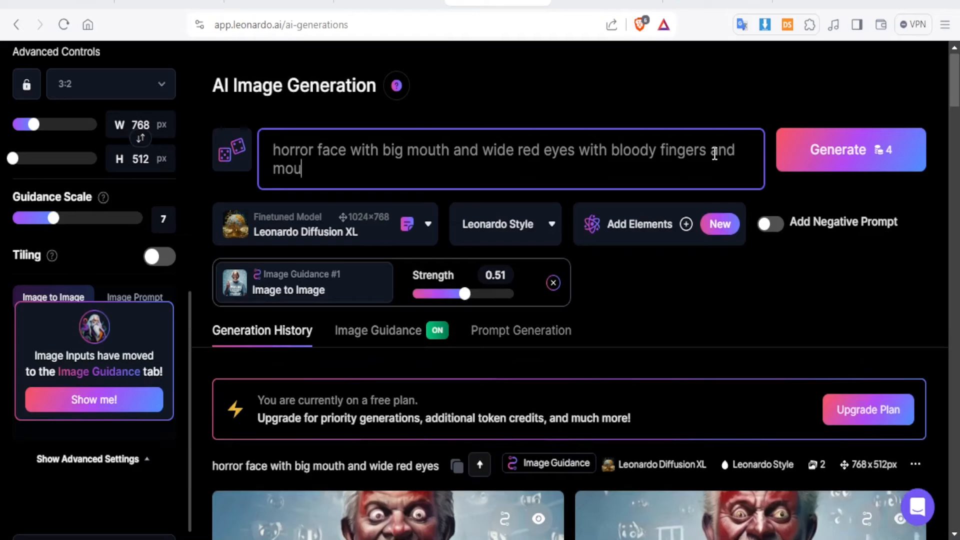
pyautogui.write('th')
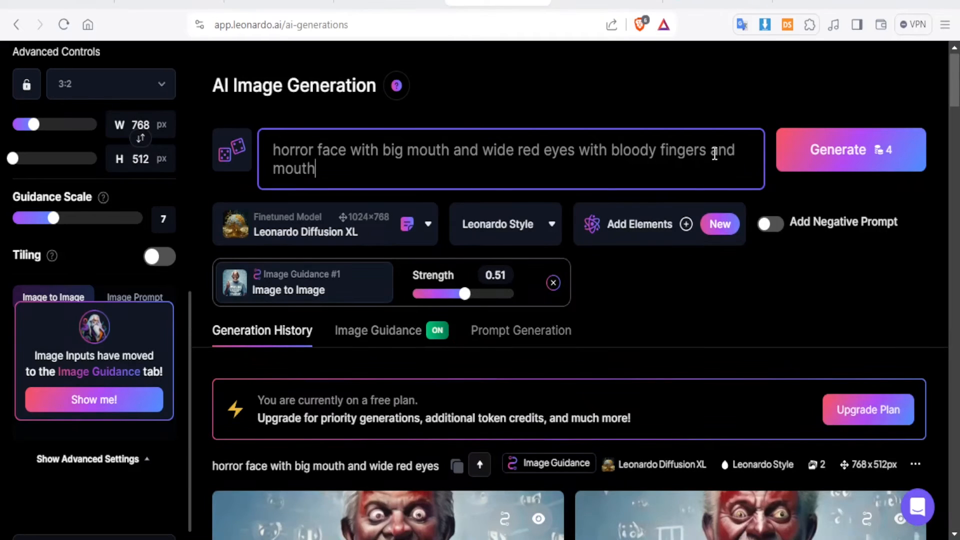
# Step: Generate images from the extended horror prompt and compare them with the previous horror face results
pyautogui.click(849, 143)
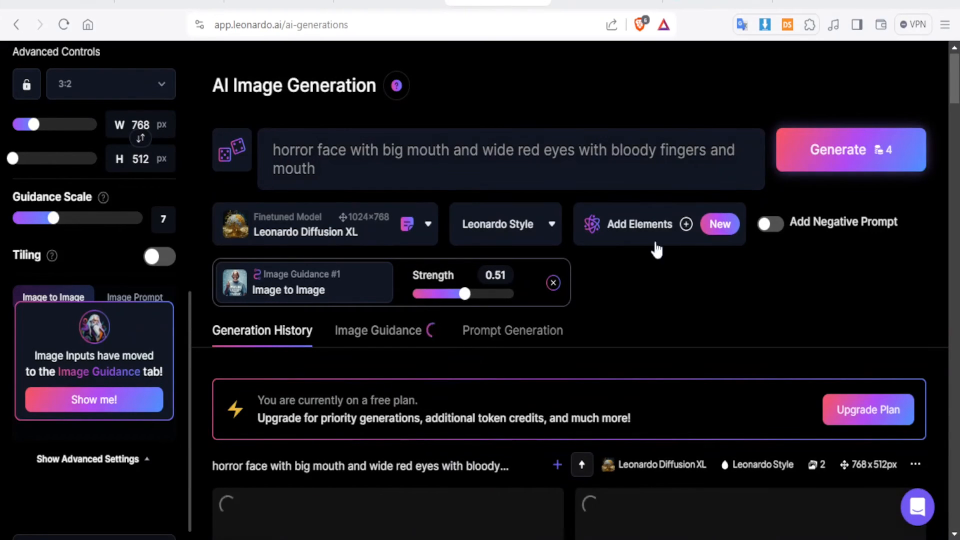
pyautogui.scroll(-3, 647, 317)
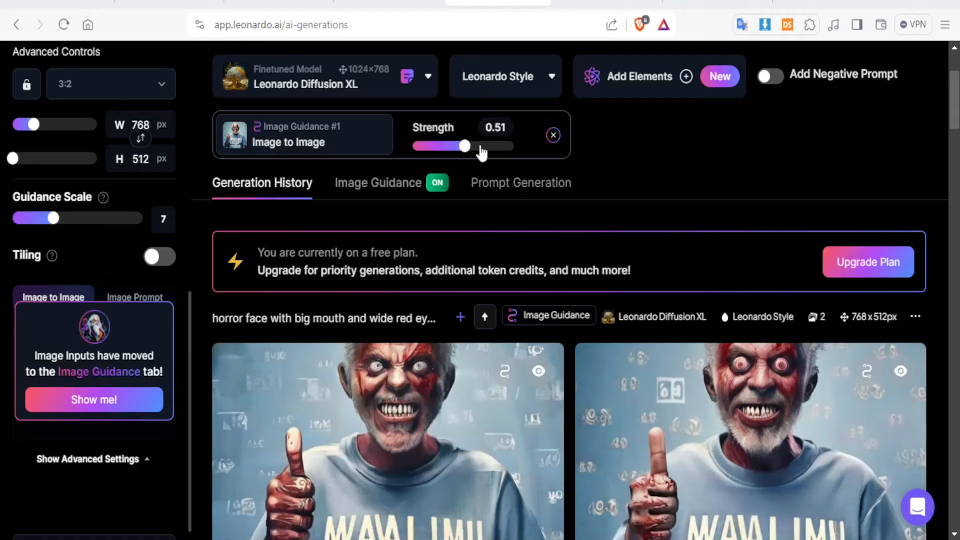
pyautogui.scroll(-3, 481, 151)
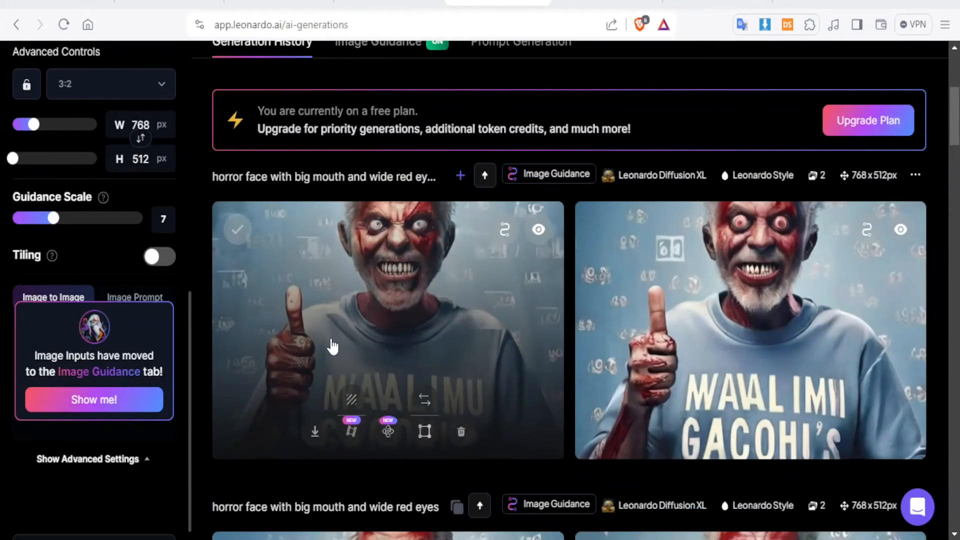
pyautogui.scroll(-2, 332, 343)
pyautogui.scroll(-3, 472, 408)
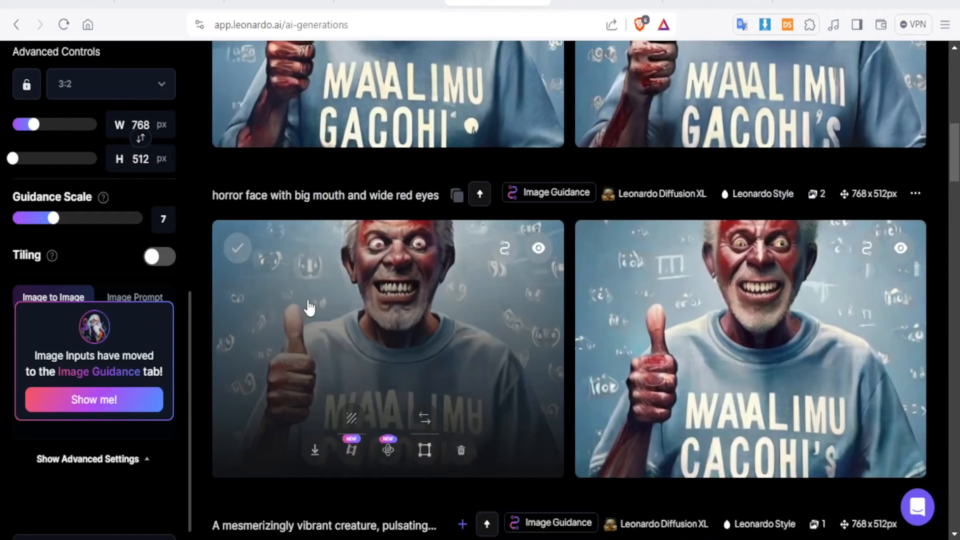
# Step: Clear the horror prompt and replace it with a new random prompt
pyautogui.scroll(2, 310, 307)
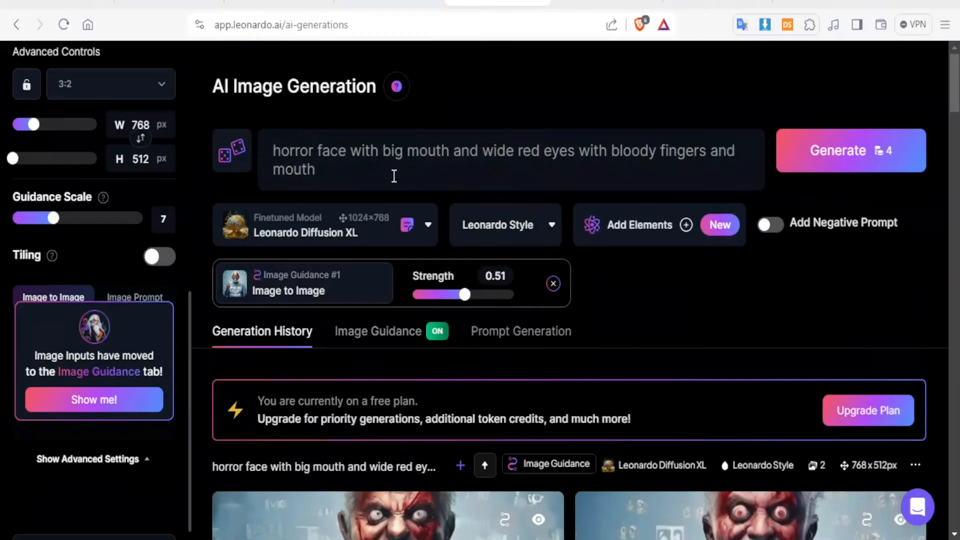
pyautogui.moveTo(410, 195); pyautogui.dragTo(129, 141)
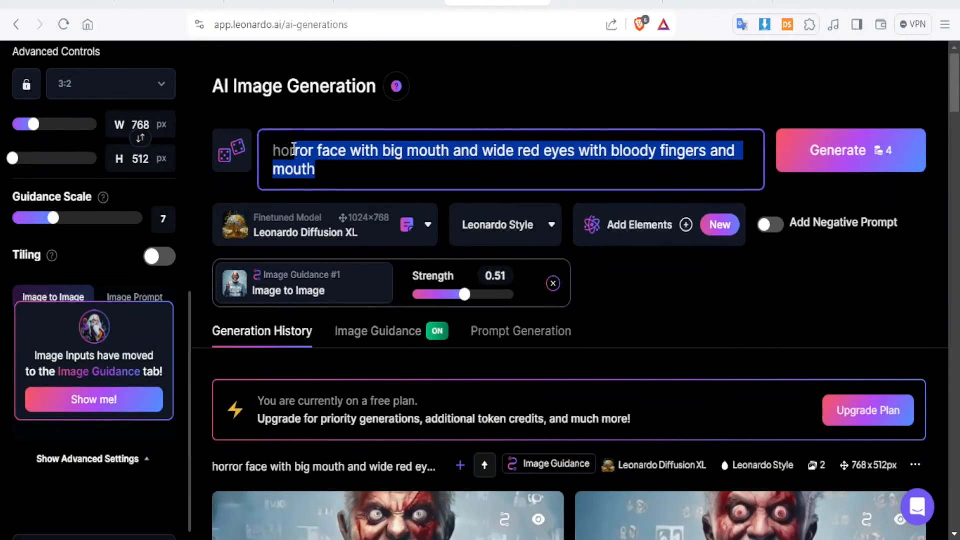
pyautogui.moveTo(273, 150); pyautogui.dragTo(316, 170)
pyautogui.press('BackSpace')
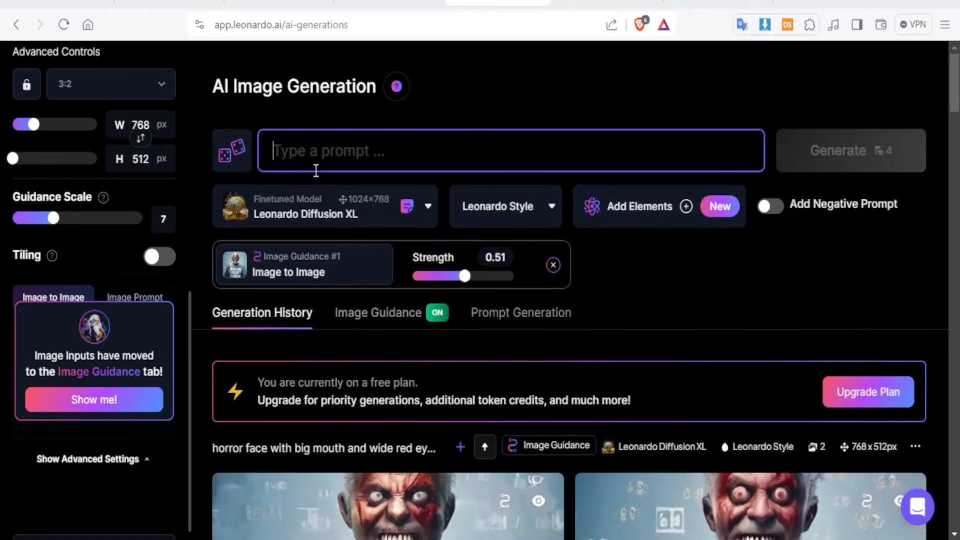
pyautogui.click(237, 161)
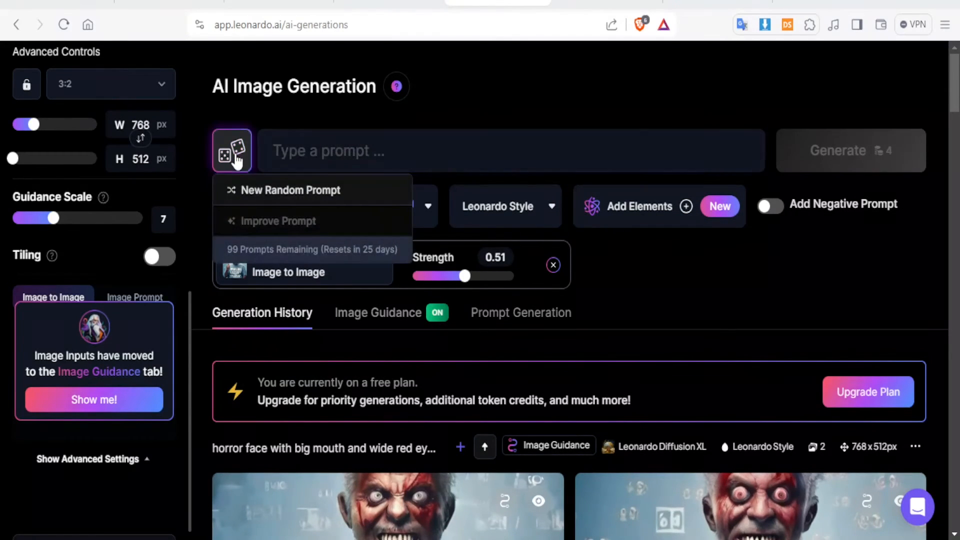
pyautogui.click(279, 195)
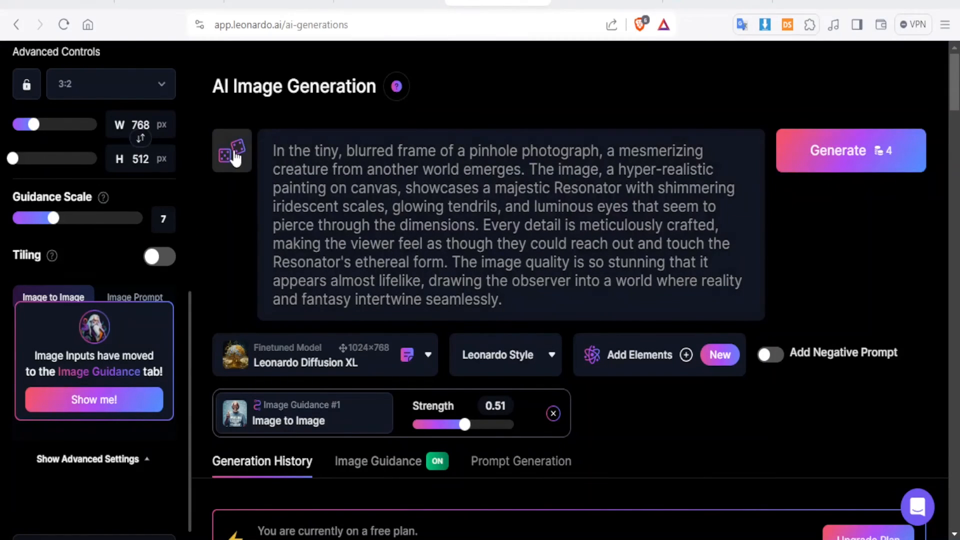
# Step: Generate images from the random pinhole photograph prompt with the same image guidance and review both results
pyautogui.moveTo(451, 262); pyautogui.dragTo(457, 195)
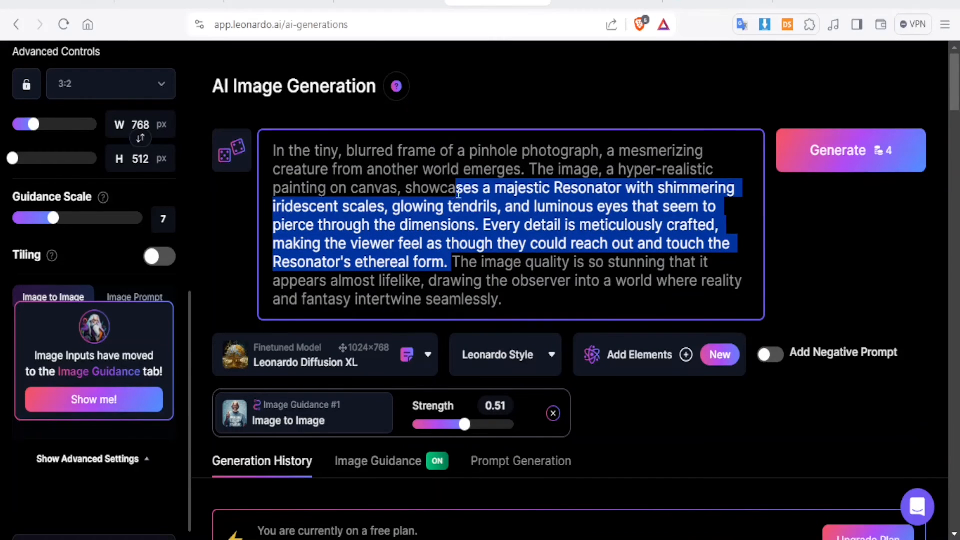
pyautogui.click(831, 165)
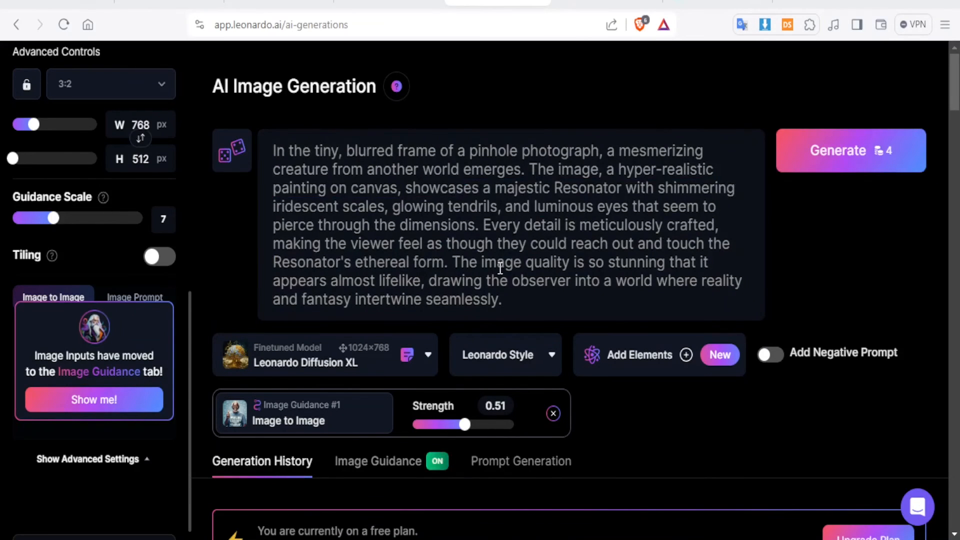
pyautogui.scroll(-5, 500, 269)
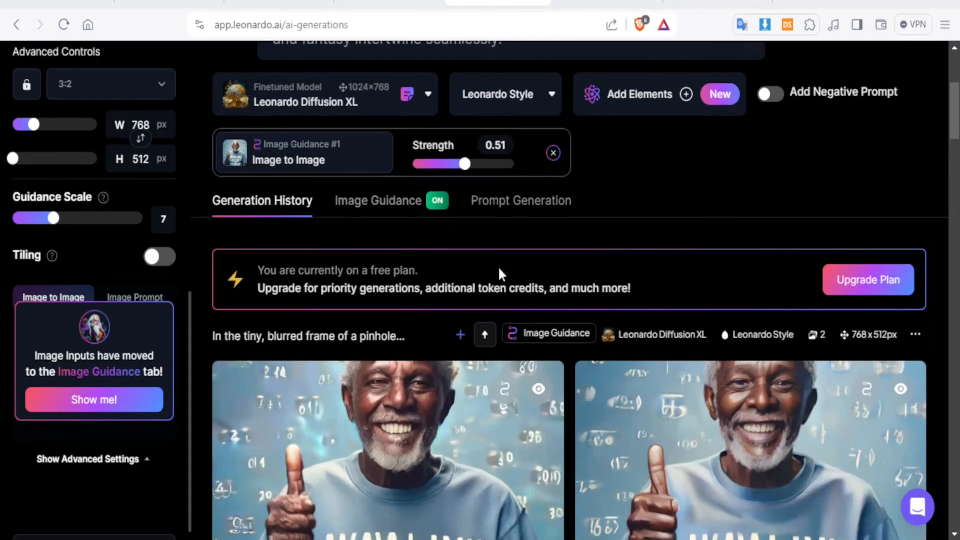
pyautogui.scroll(-4, 498, 266)
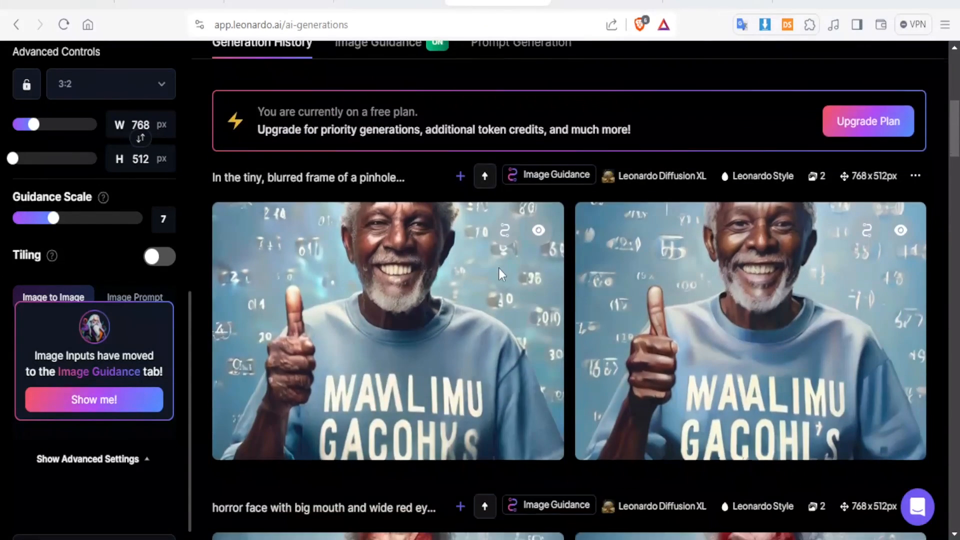
pyautogui.moveTo(658, 343)
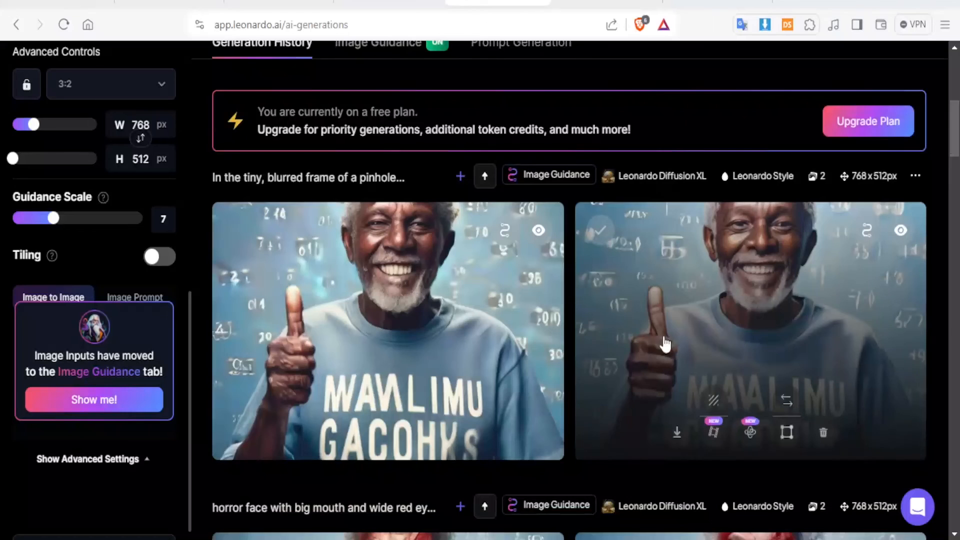
pyautogui.moveTo(555, 315)
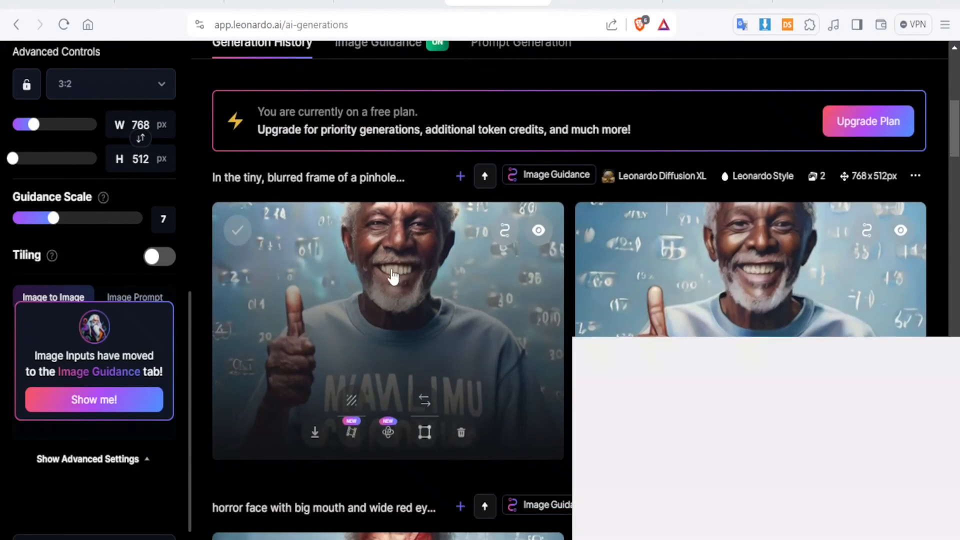
# Step: Generate an Image2Motion video from the first image made with the random pinhole photograph prompt
pyautogui.scroll(3, 476, 286)
pyautogui.scroll(-1, 662, 387)
pyautogui.scroll(-3, 662, 387)
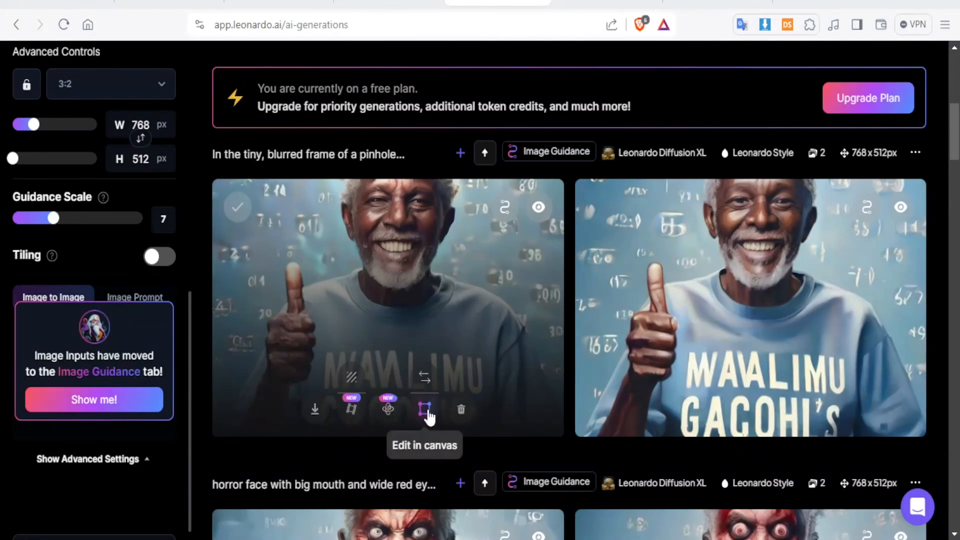
pyautogui.click(352, 411)
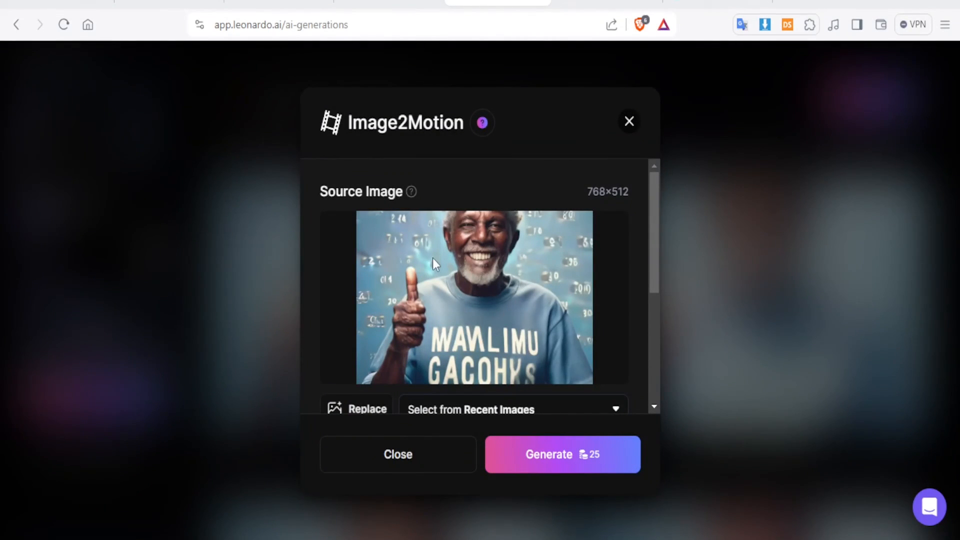
pyautogui.click(530, 463)
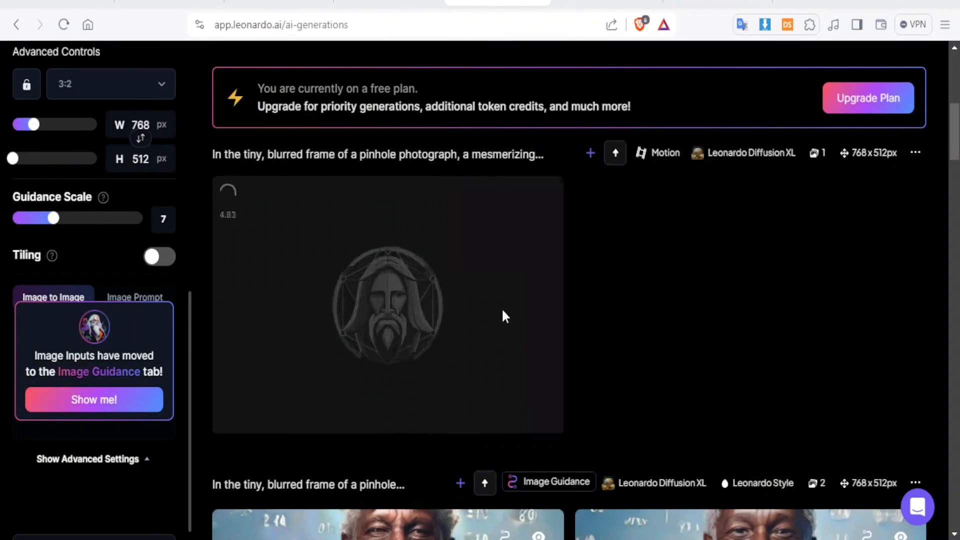